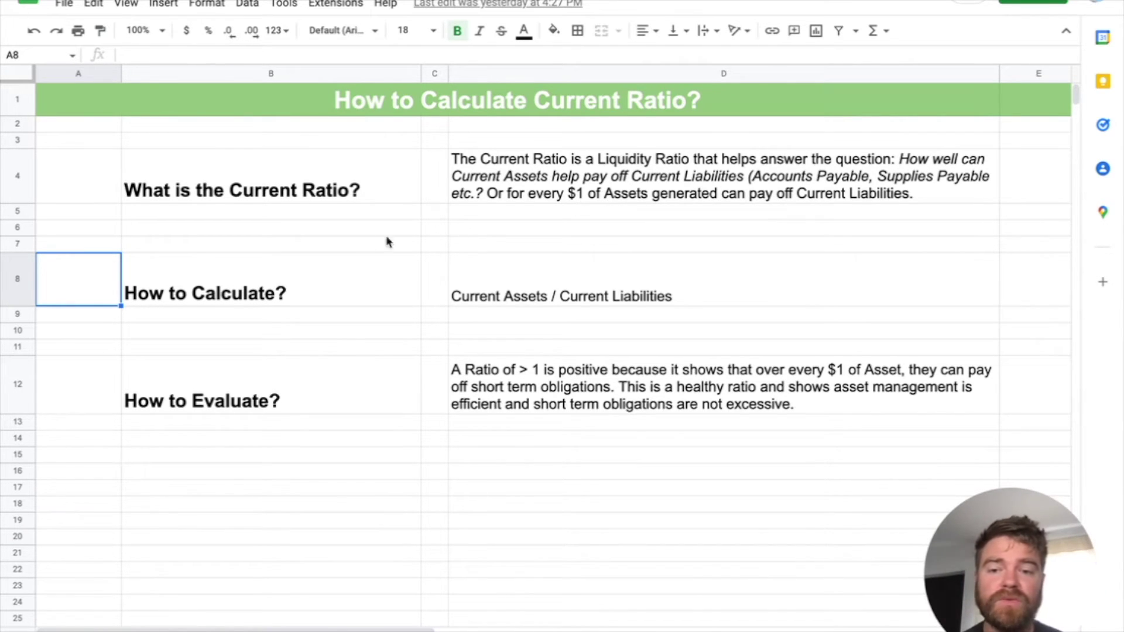
Step: Review the How to Calculate? formula and the How to Evaluate? explanation notes
click(313, 281)
click(525, 291)
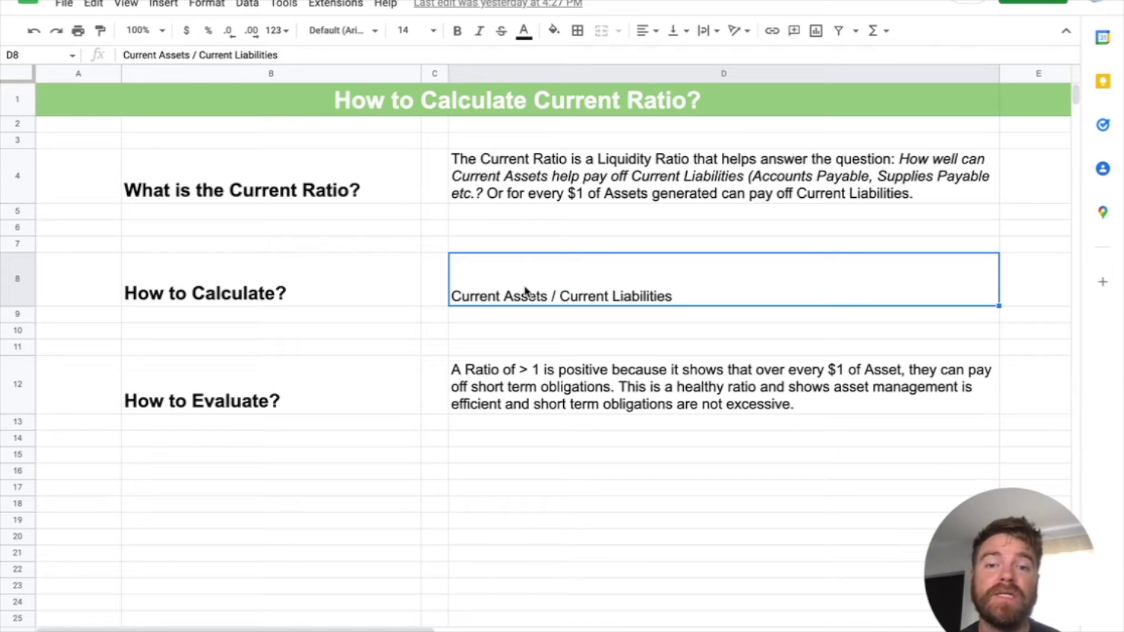
click(304, 409)
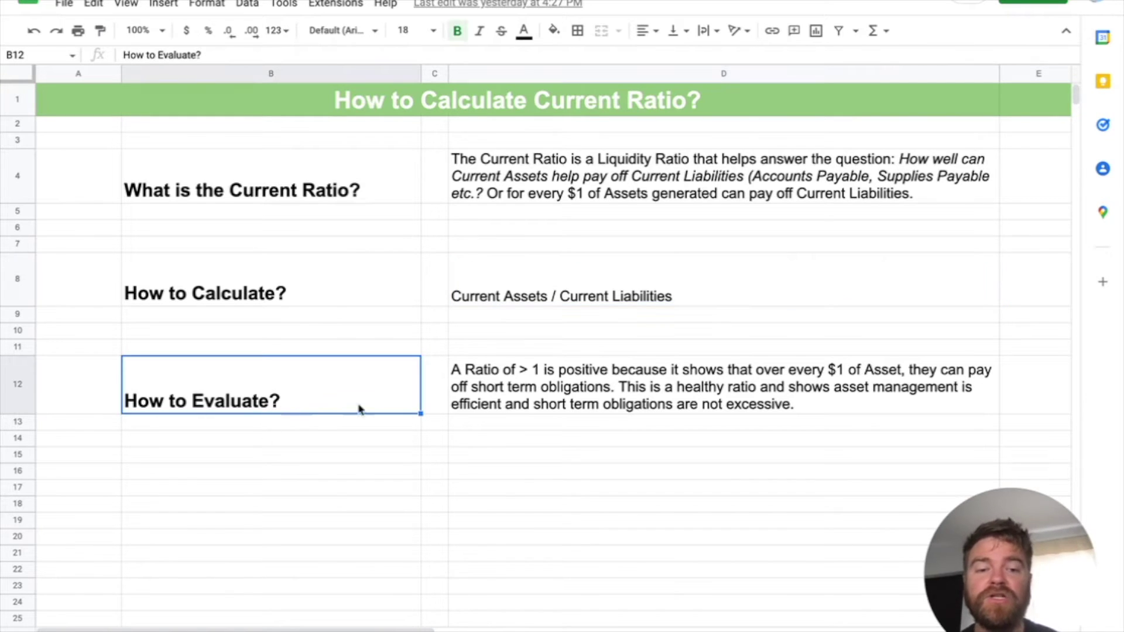
click(507, 377)
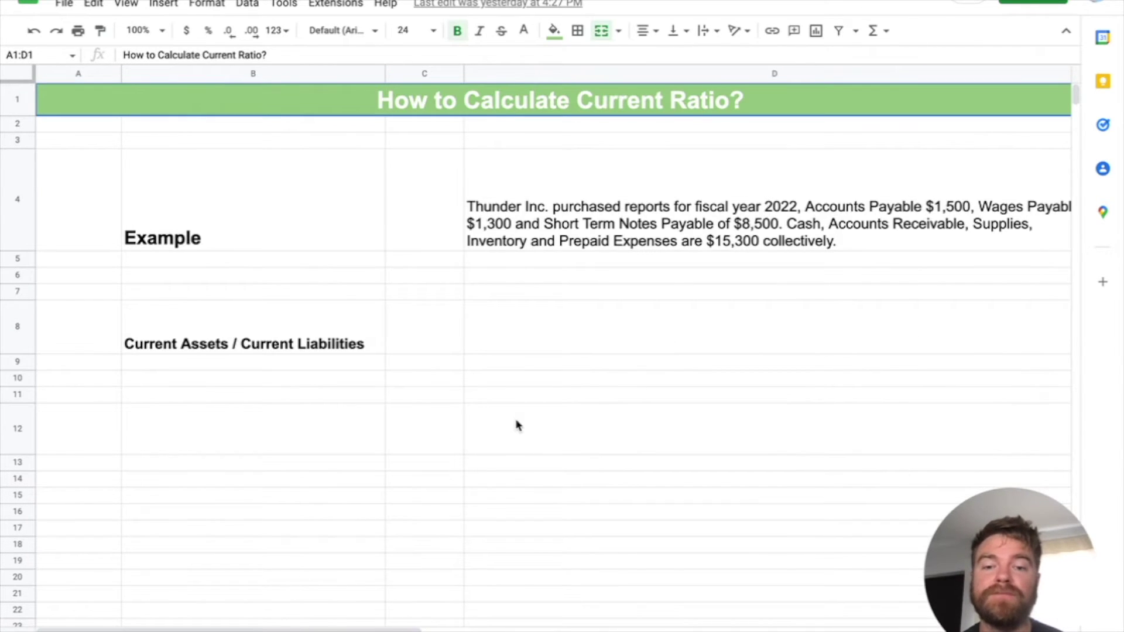
Step: Delete the word 'purchased' from the Thunder Inc. fiscal year 2022 example text
scroll(518, 425, right, 3)
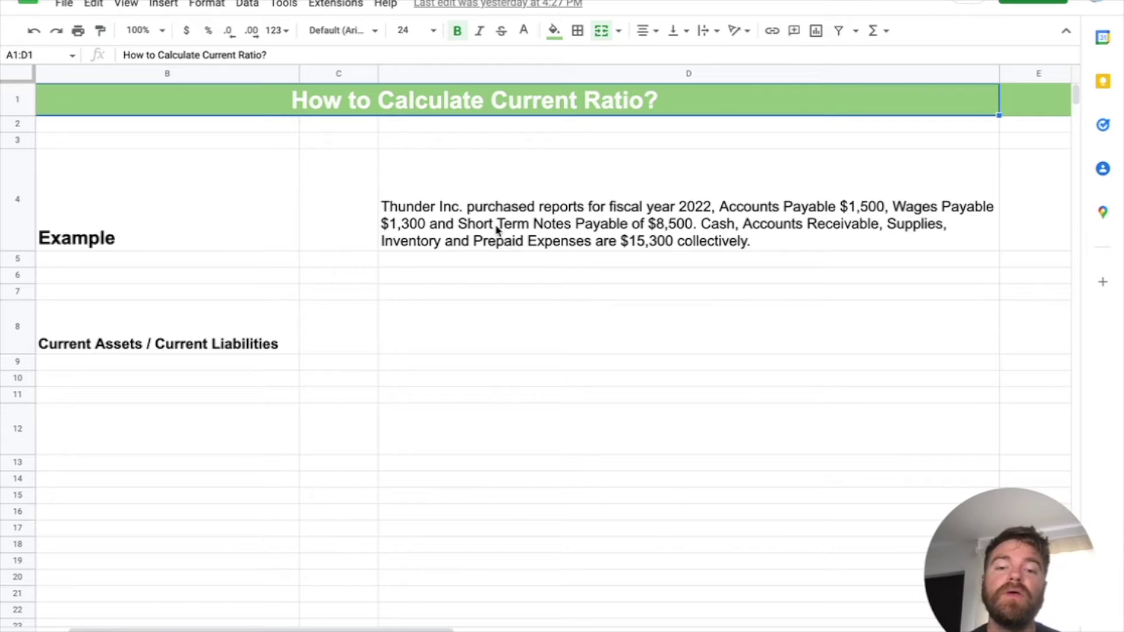
click(536, 215)
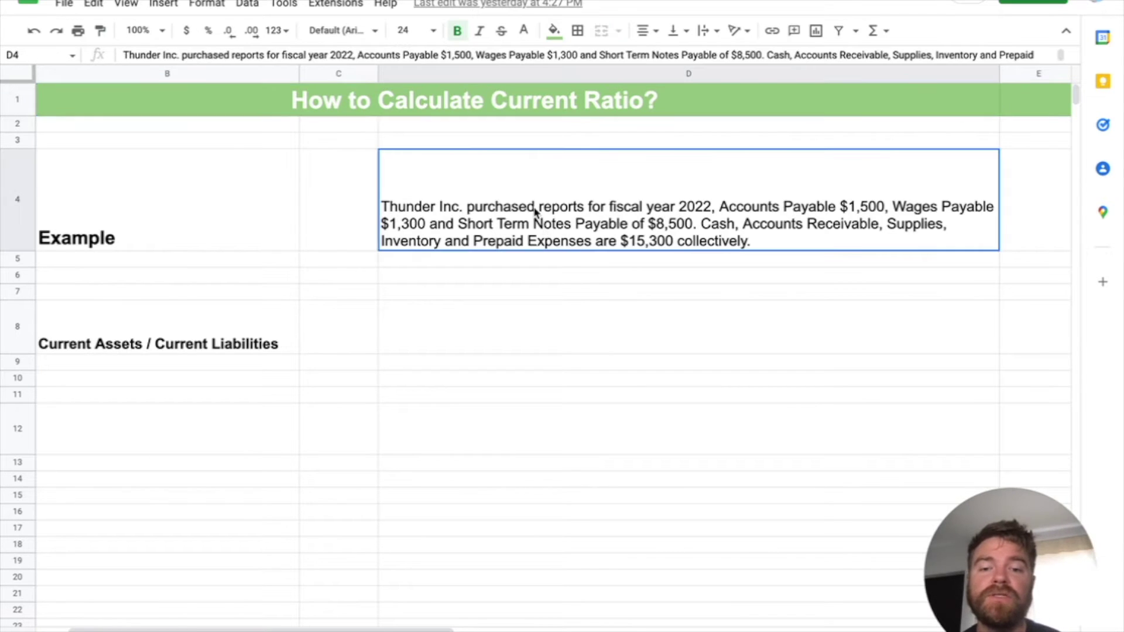
double_click(524, 211)
double_click(504, 160)
key(BackSpace)
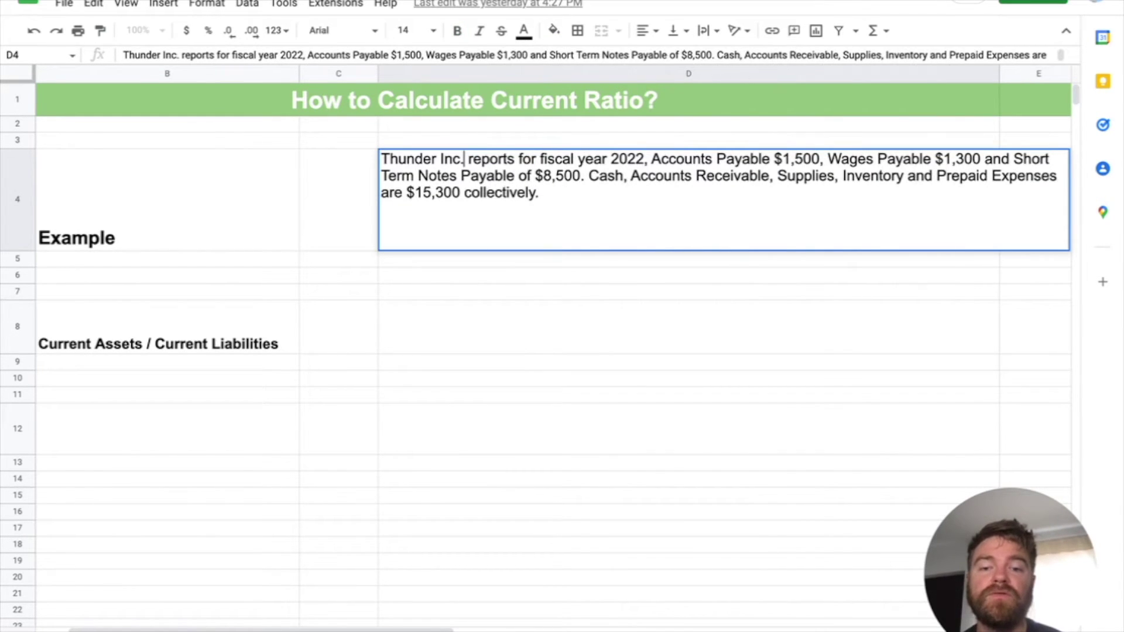
click(571, 197)
click(548, 278)
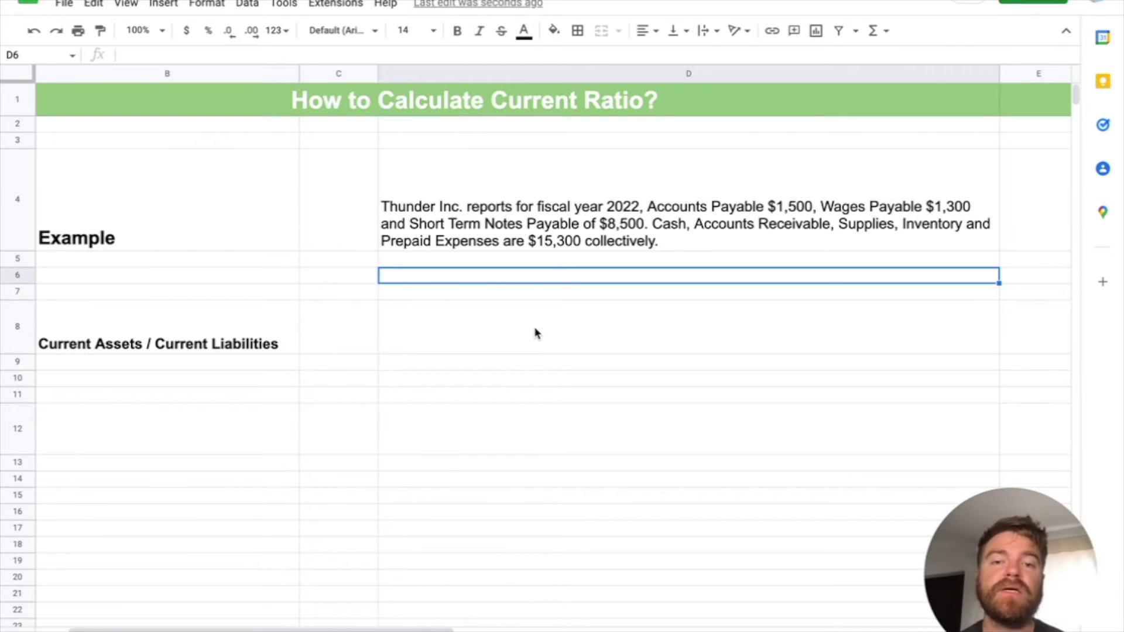
click(469, 343)
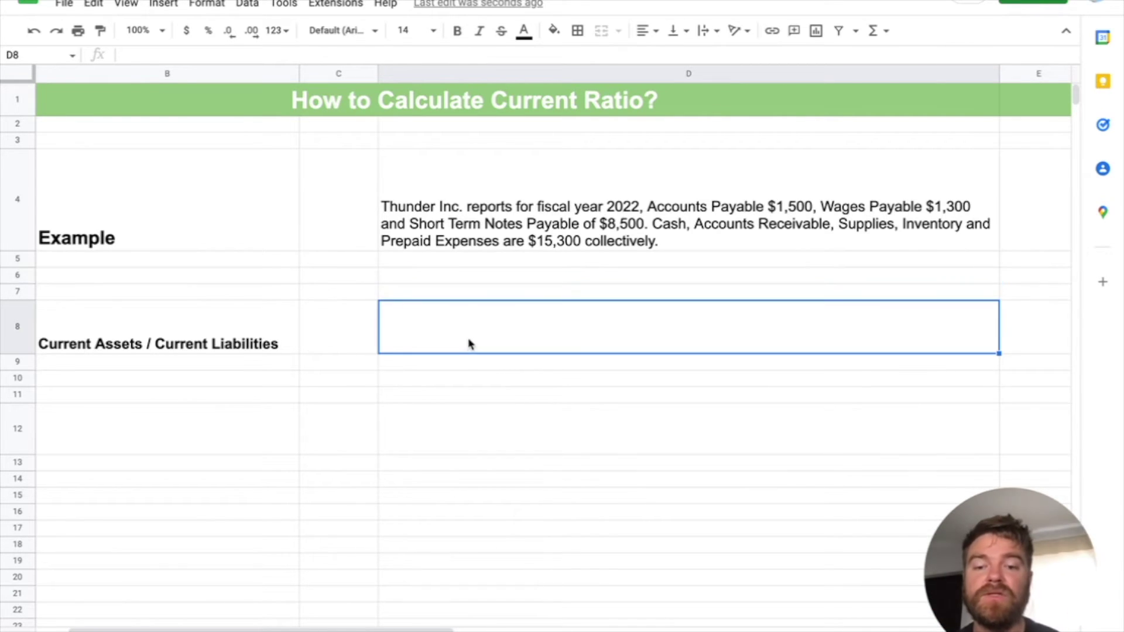
Step: Type a 'Current Assets' label in C12, then abandon a partial SUM formula in D12
click(404, 436)
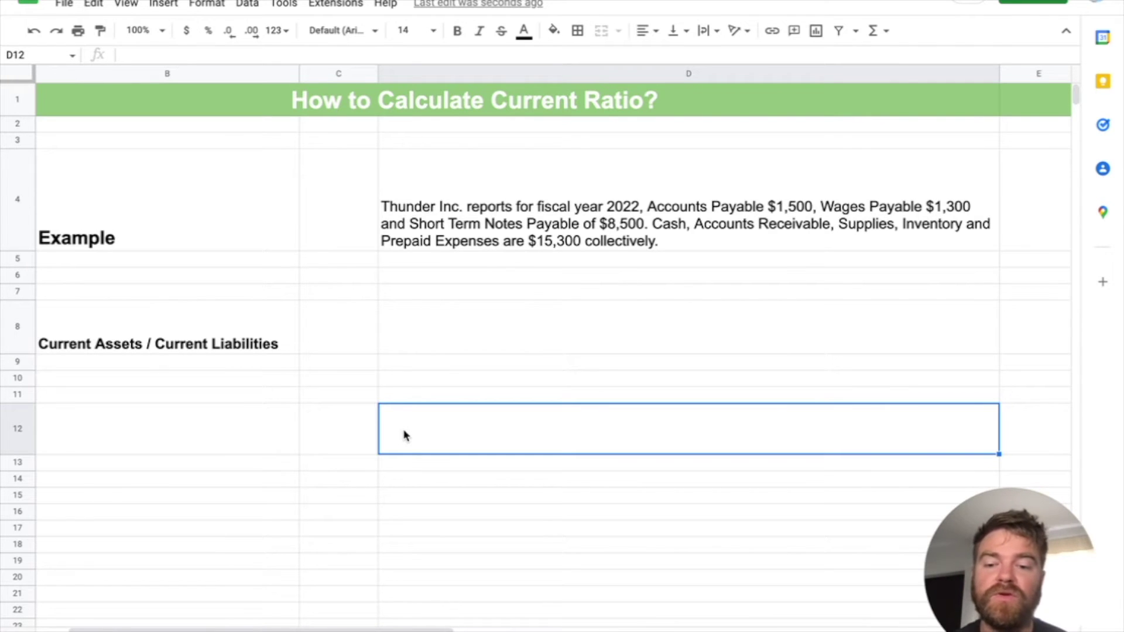
key(Left)
text(Current Assets)
key(Return)
click(505, 449)
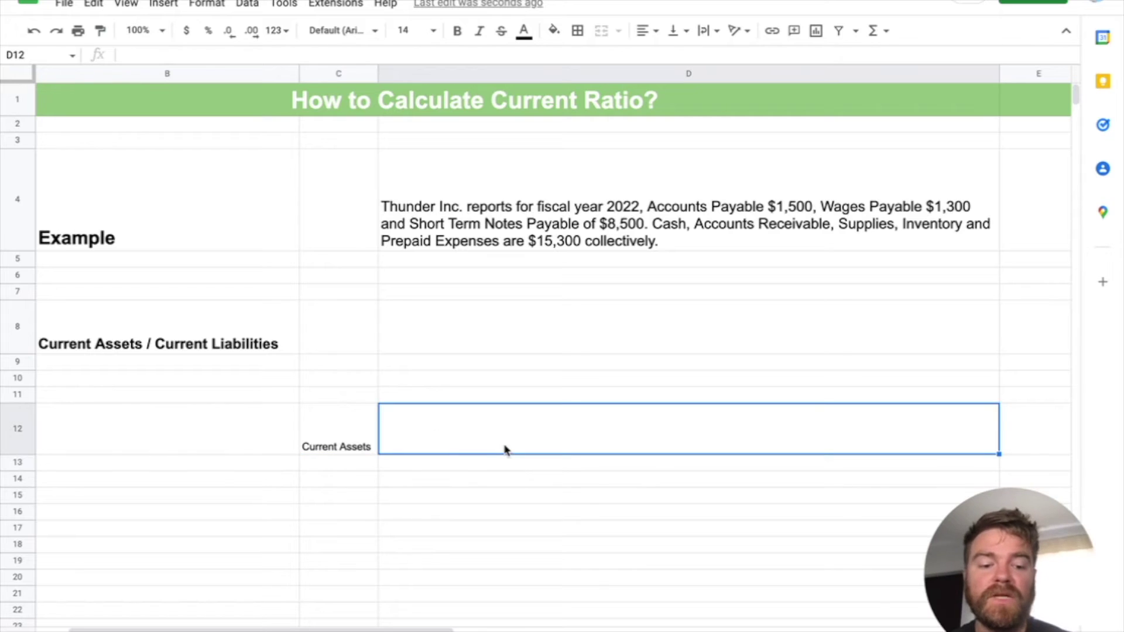
text(=()
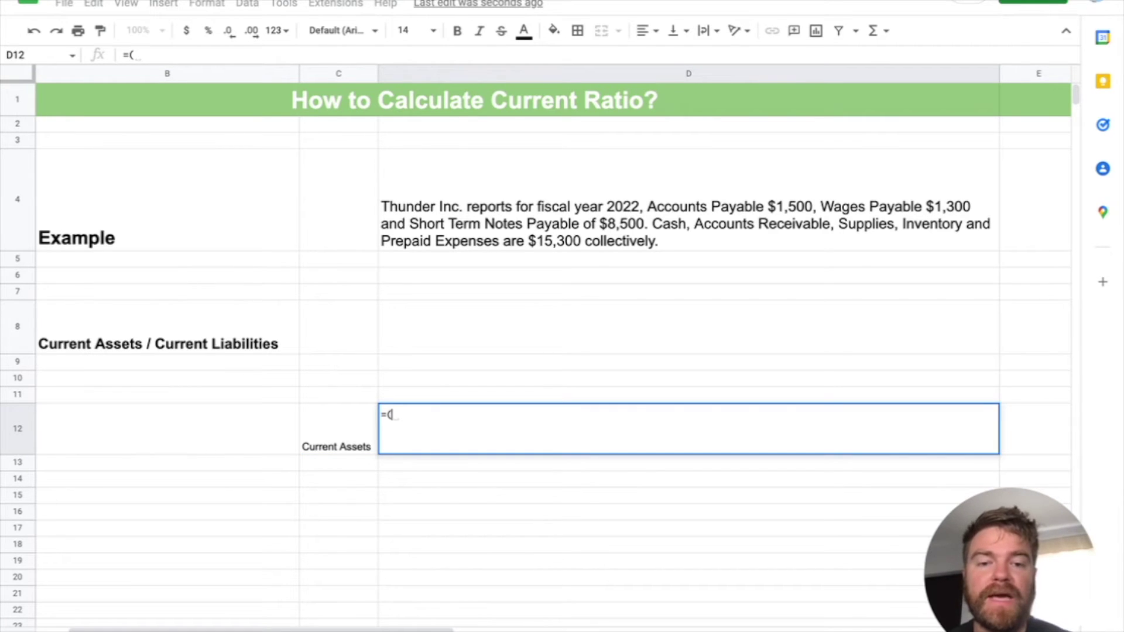
key(BackSpace)
text(SUM()
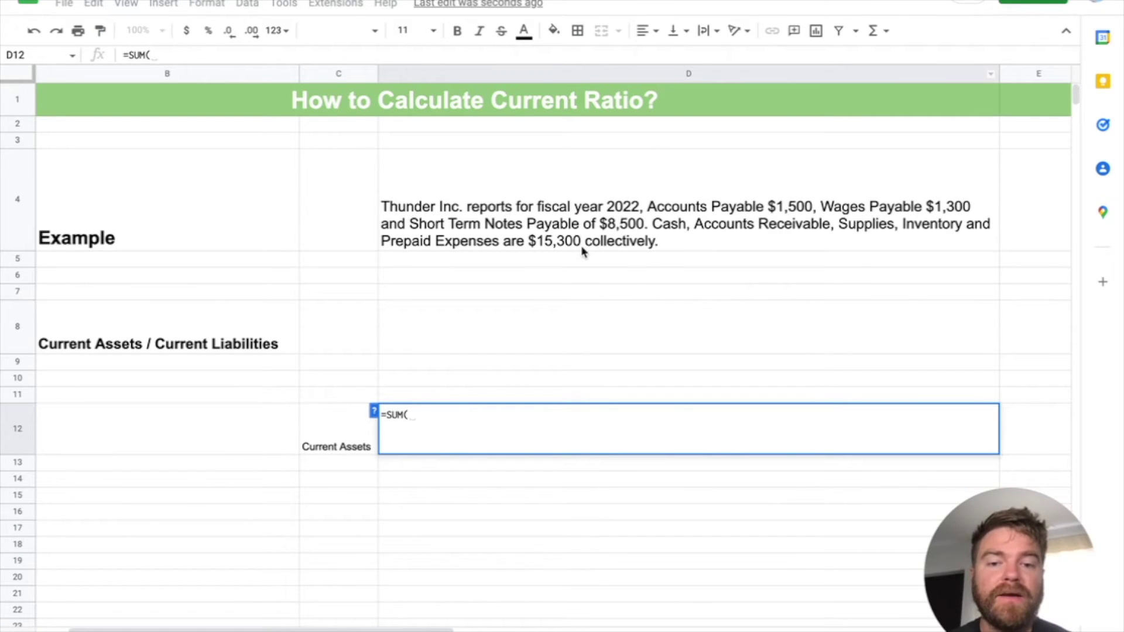
key(BackSpace)
key(BackSpace)
key(BackSpace)
key(BackSpace)
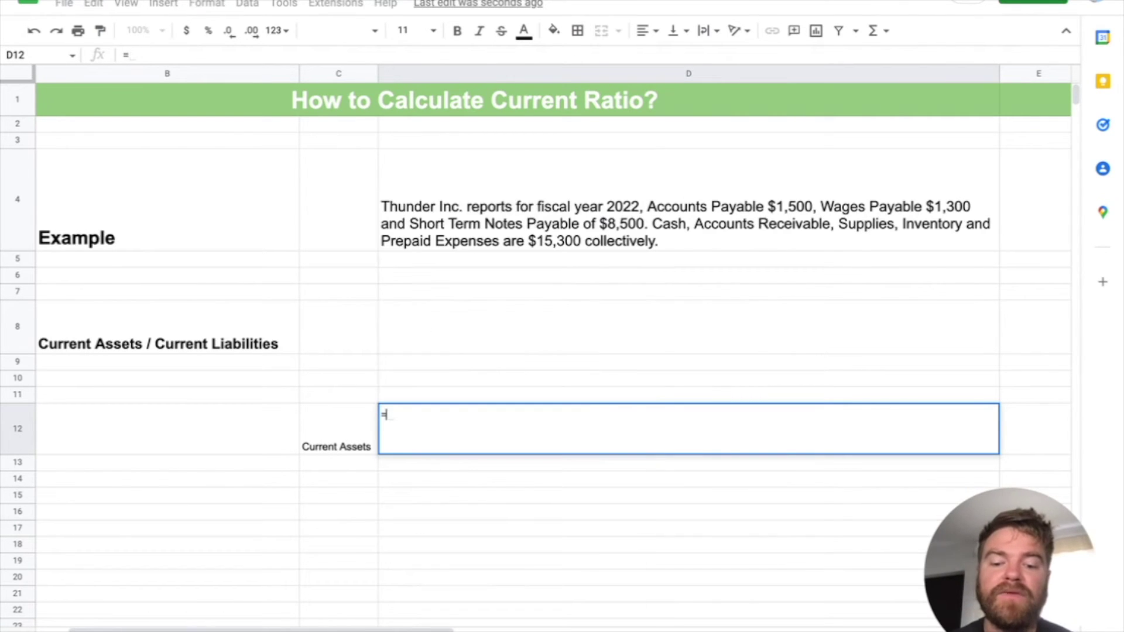
key(Escape)
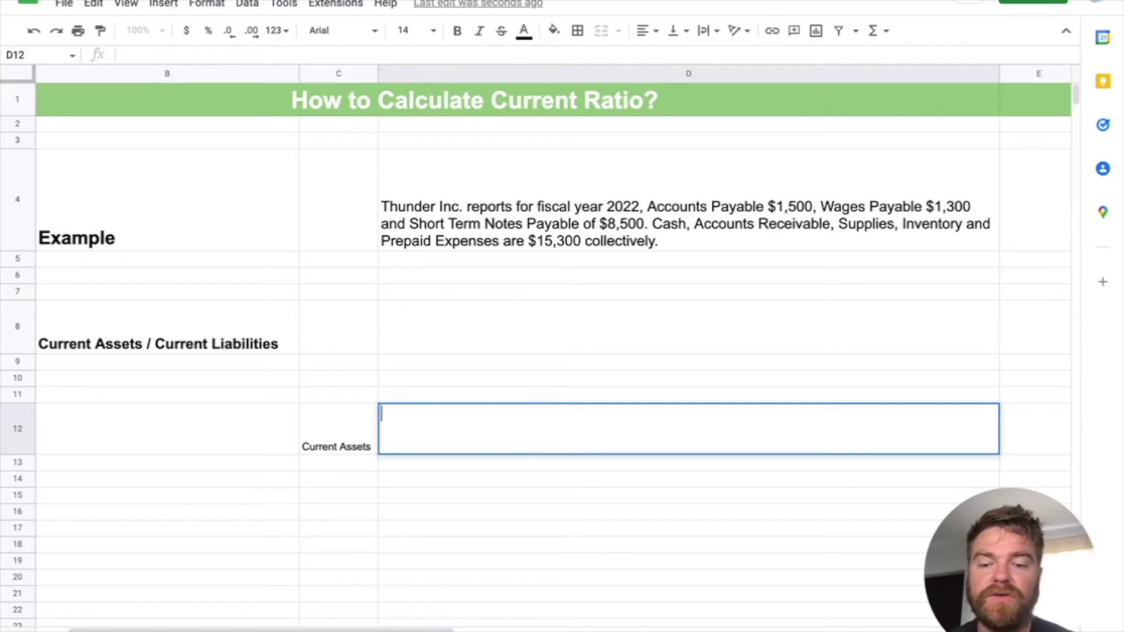
Step: Change the C12 label from 'Current Assets' to 'Current Liabilities'
click(346, 438)
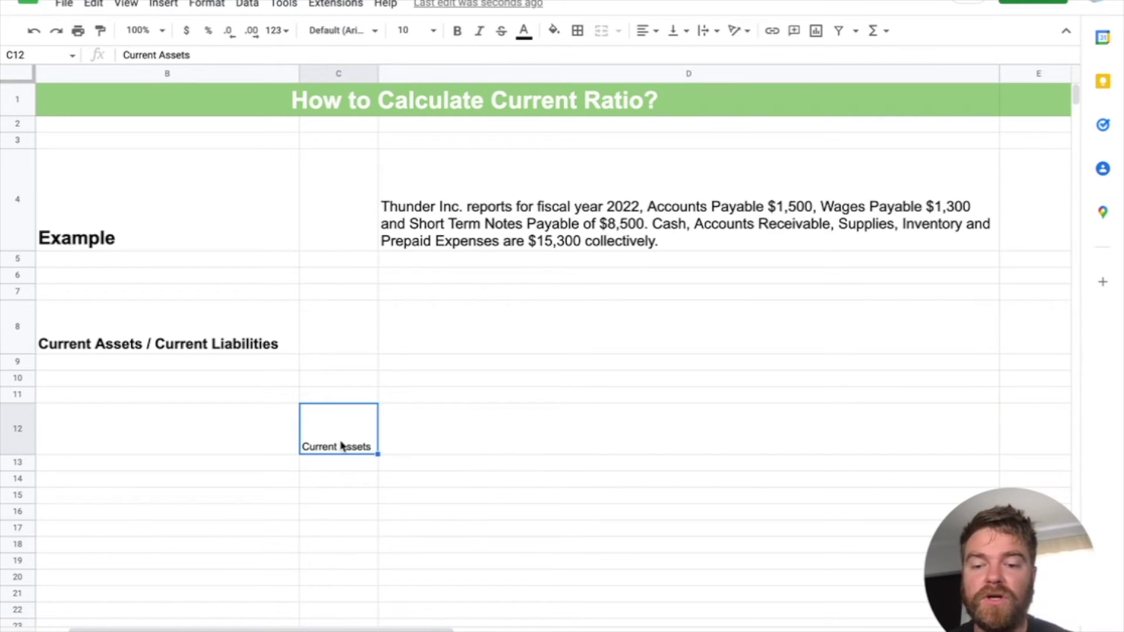
click(169, 54)
double_click(170, 54)
text(Liabilities)
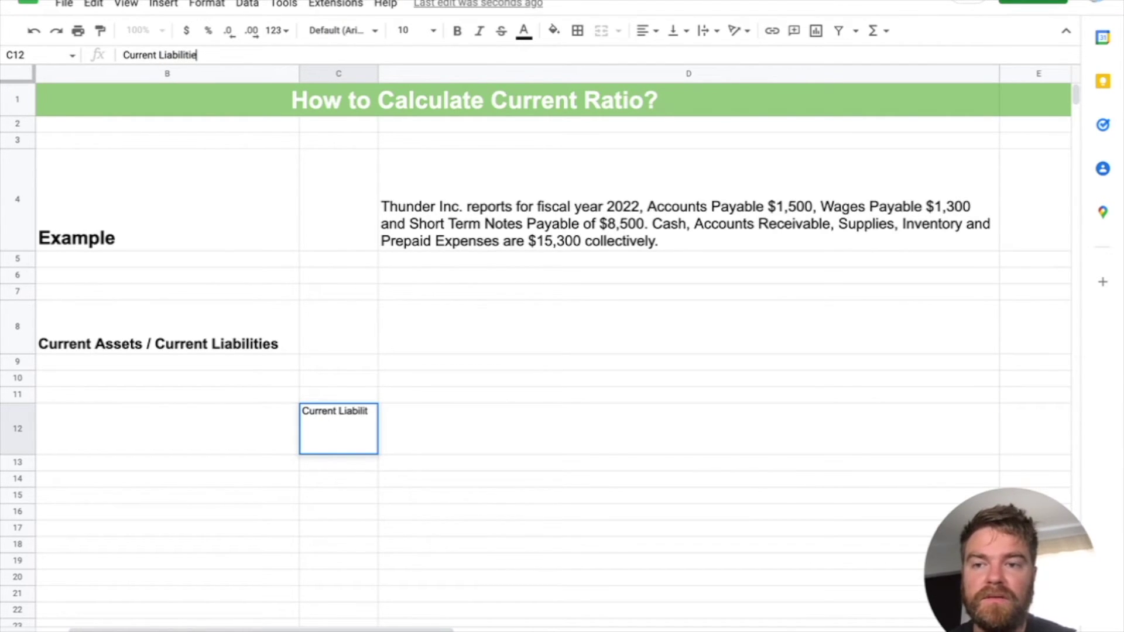
key(Return)
Step: Enter =SUM(1500,1300,8500) in D12 to total the payables as 11300
click(428, 430)
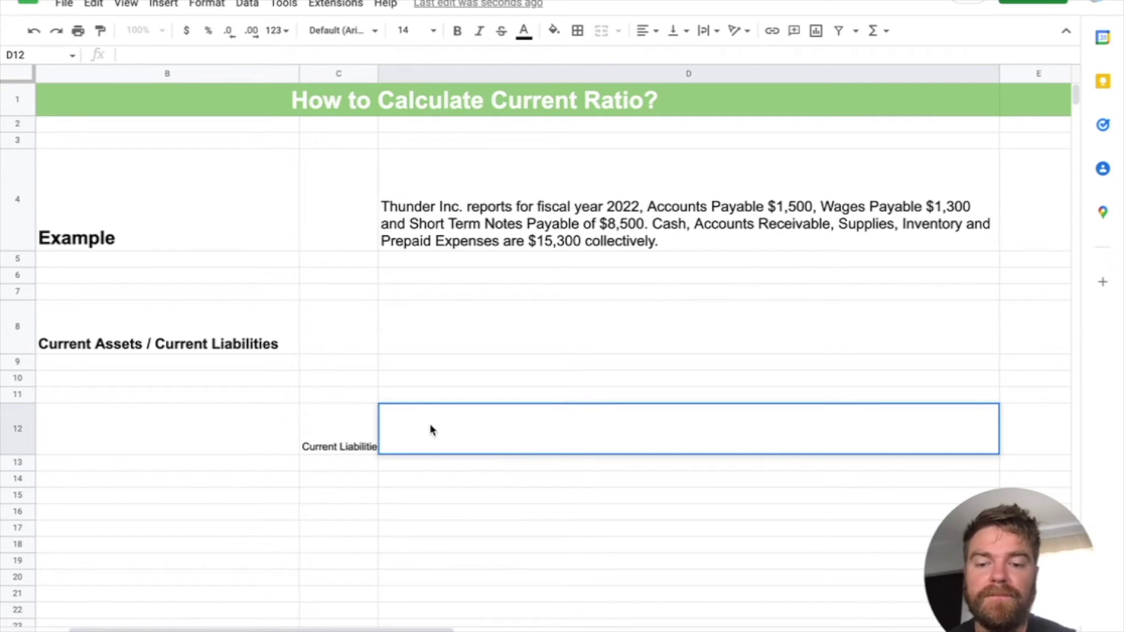
click(416, 528)
click(482, 440)
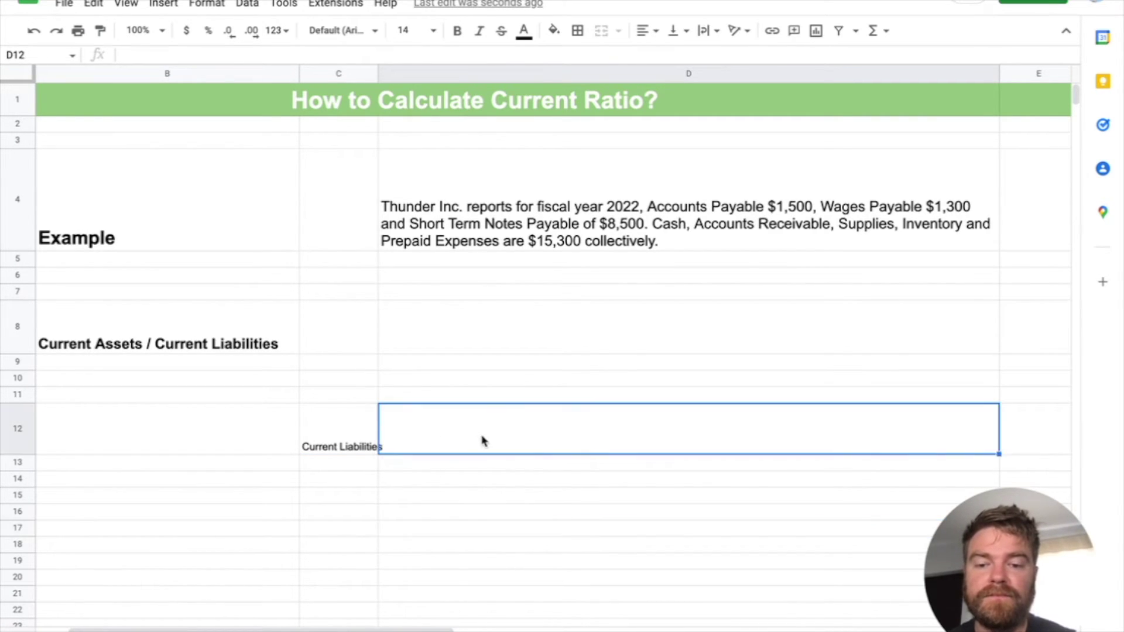
text(=SUM()
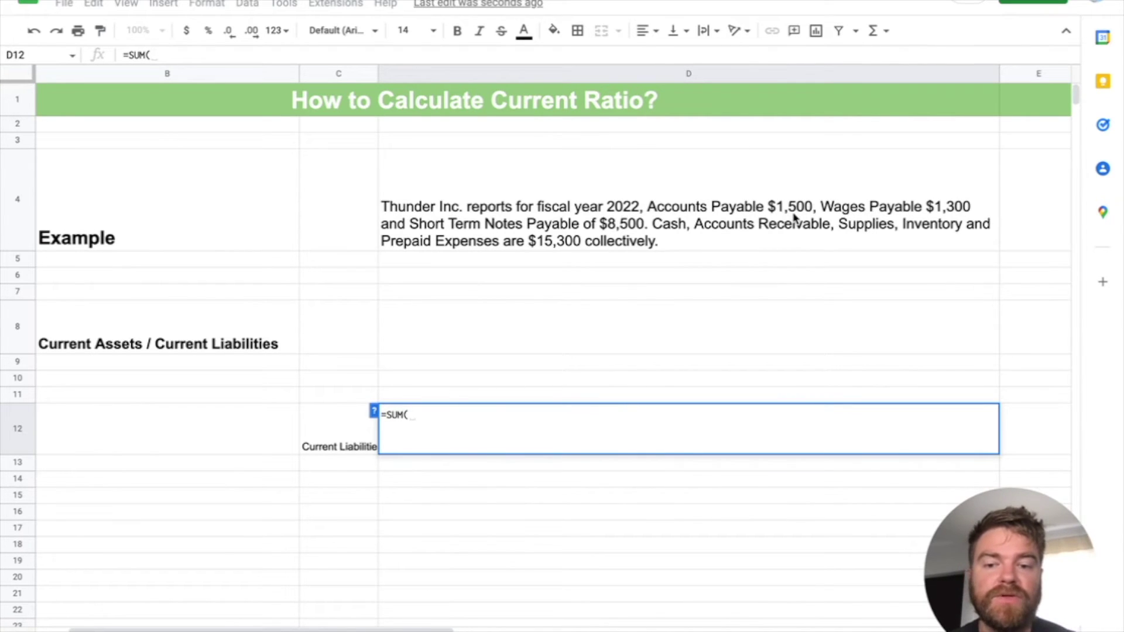
text(1500)
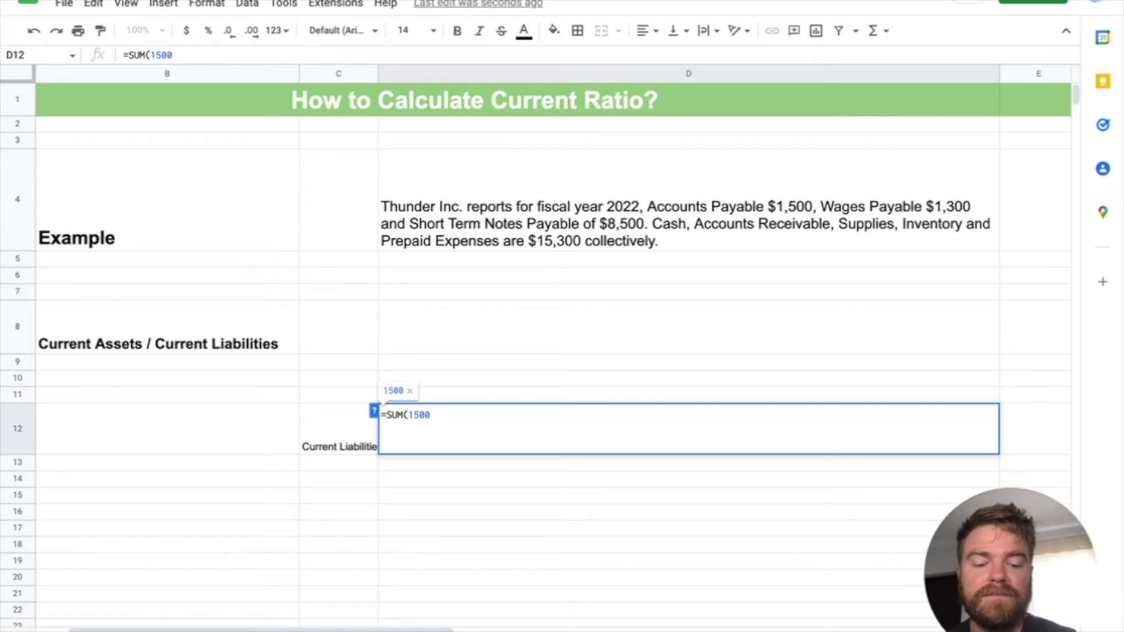
text(,1)
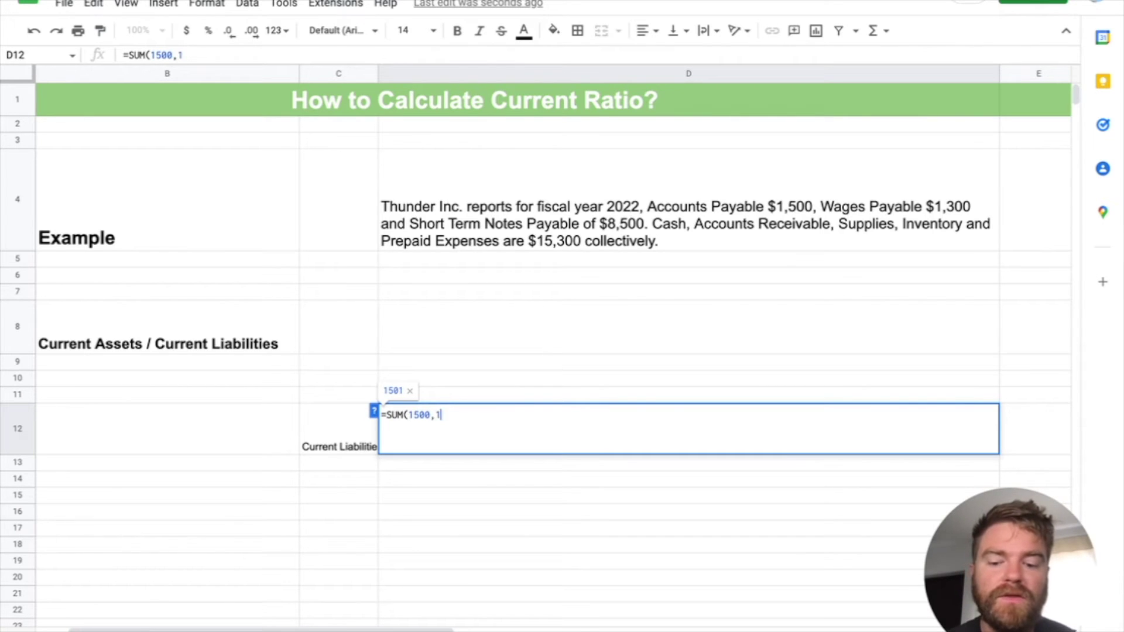
text(300,850)
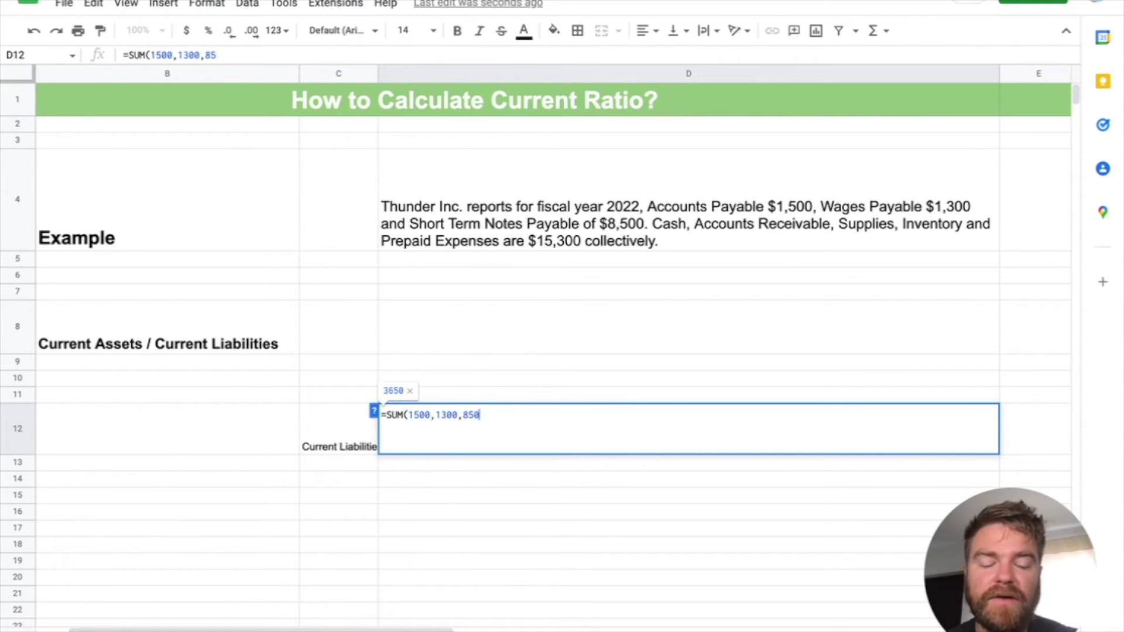
text(0))
key(Return)
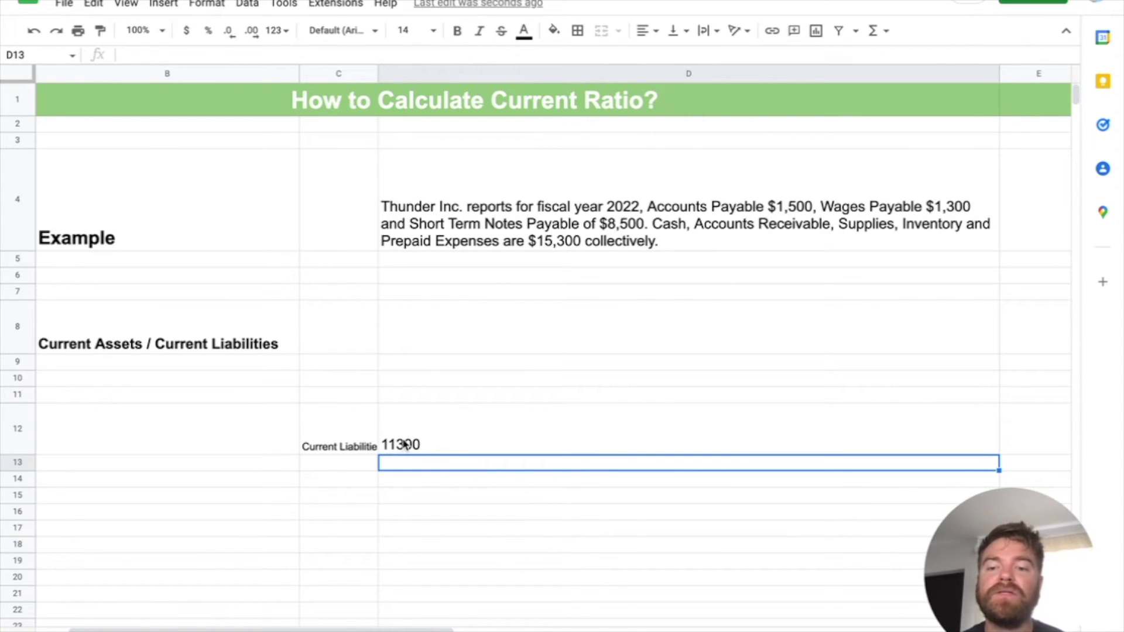
click(340, 443)
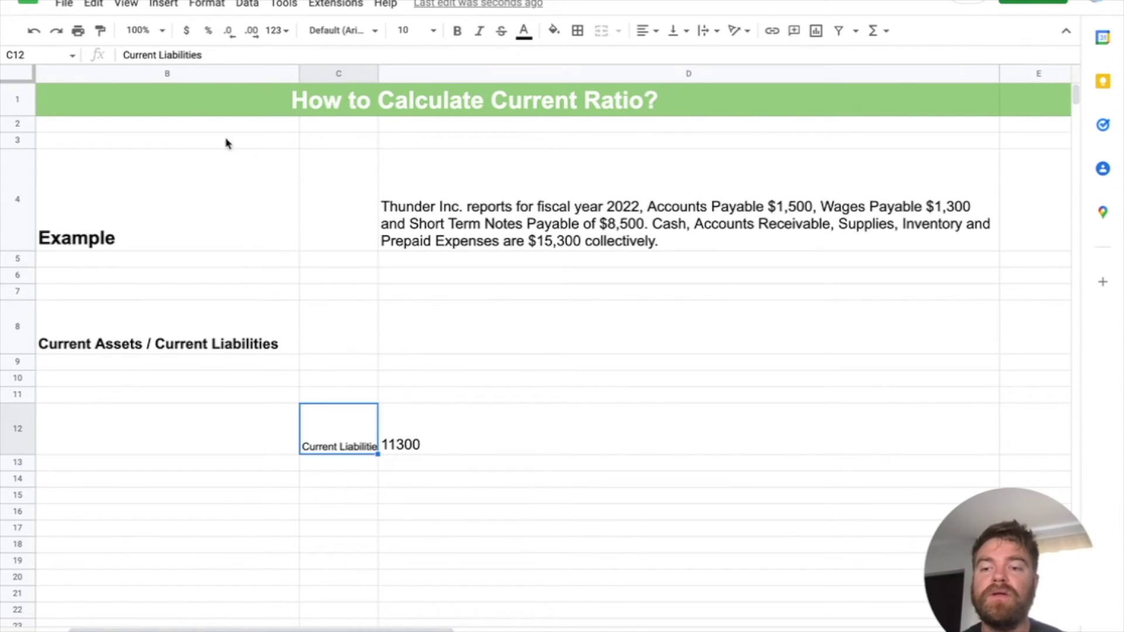
Step: Copy the Example heading's bold large style onto Current Liabilities and widen column C
click(100, 234)
click(101, 30)
click(339, 438)
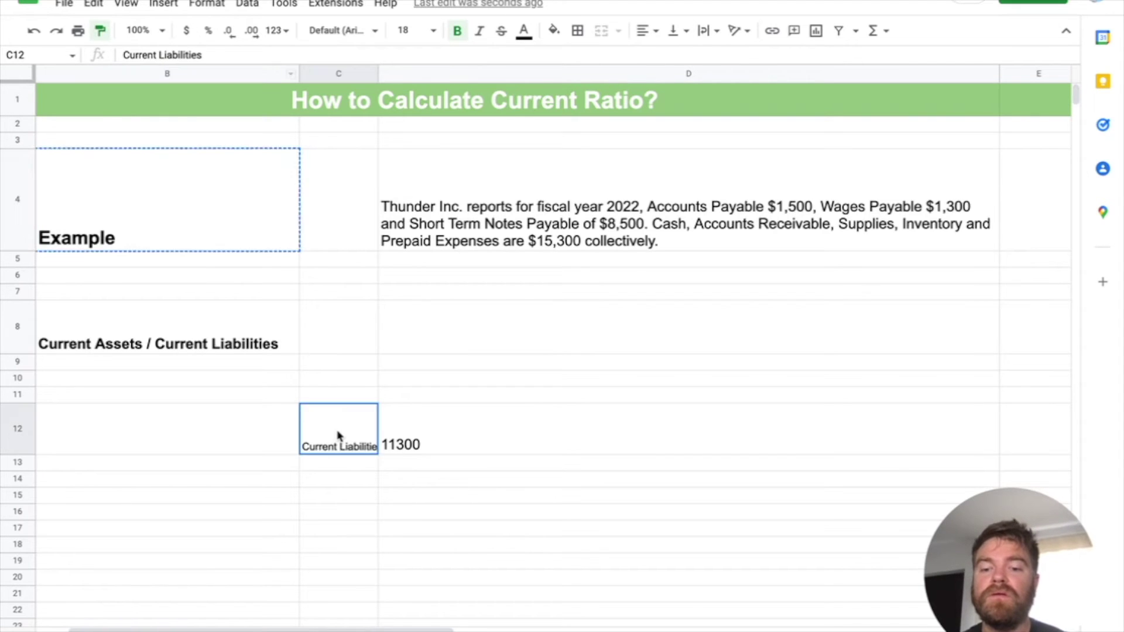
drag(378, 72, 444, 72)
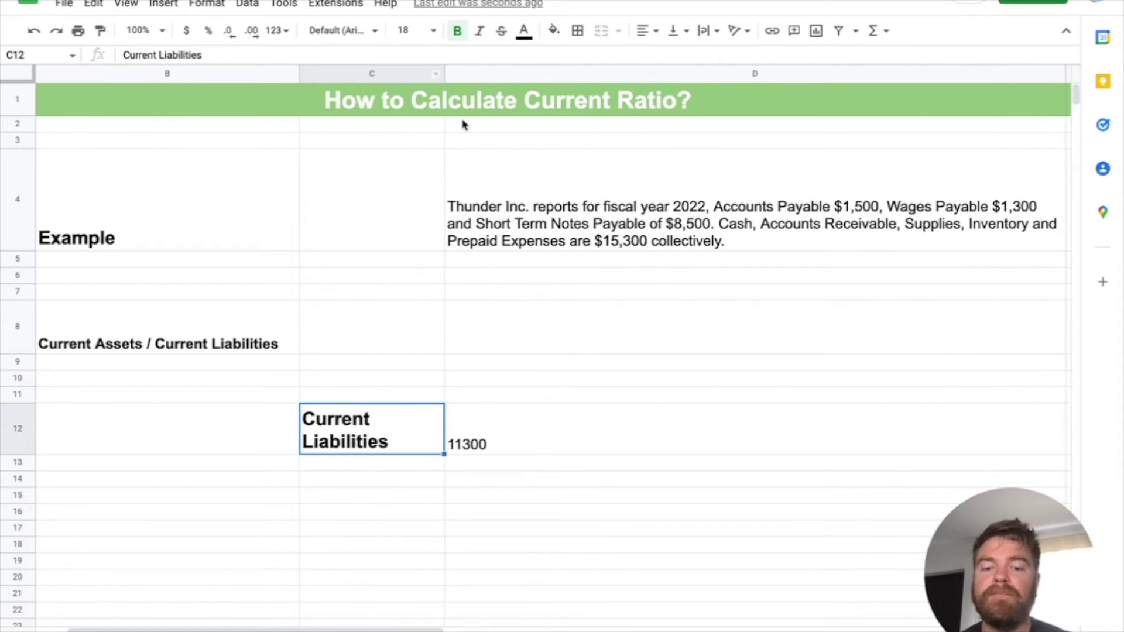
click(525, 452)
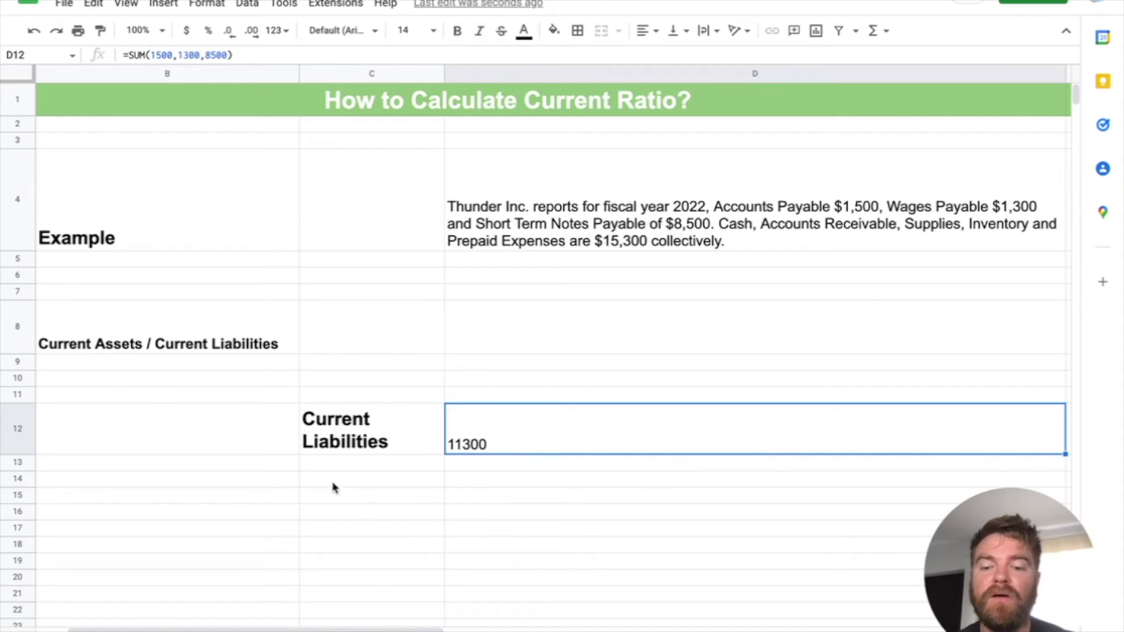
Step: Copy the label to C15 and change it to 'Current Assets'
click(336, 443)
key(ctrl+c)
click(331, 499)
key(ctrl+v)
double_click(342, 505)
double_click(391, 502)
text(Aa)
key(BackSpace)
text(ssets)
key(Return)
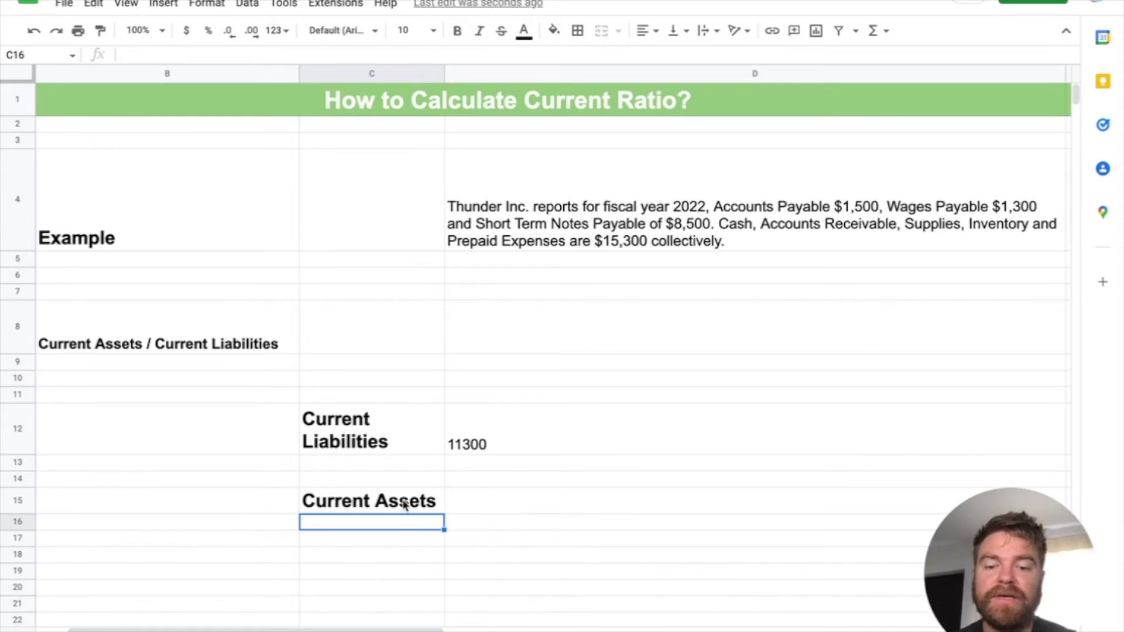
Step: Enter $15,300 in D15 and left-align it
click(571, 503)
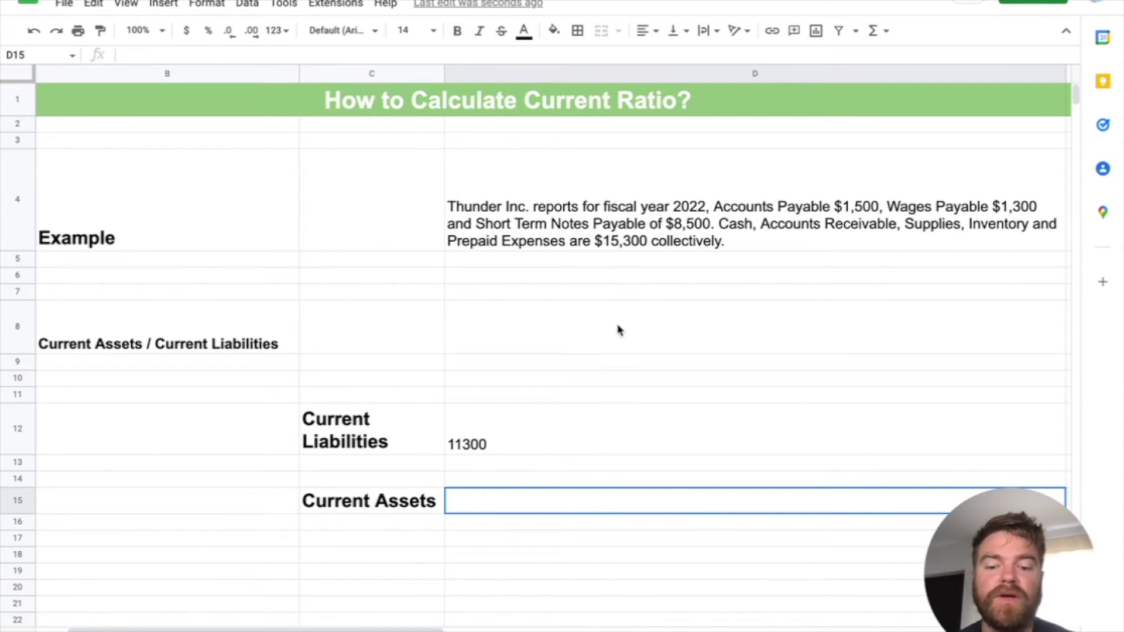
text($15,300)
key(Return)
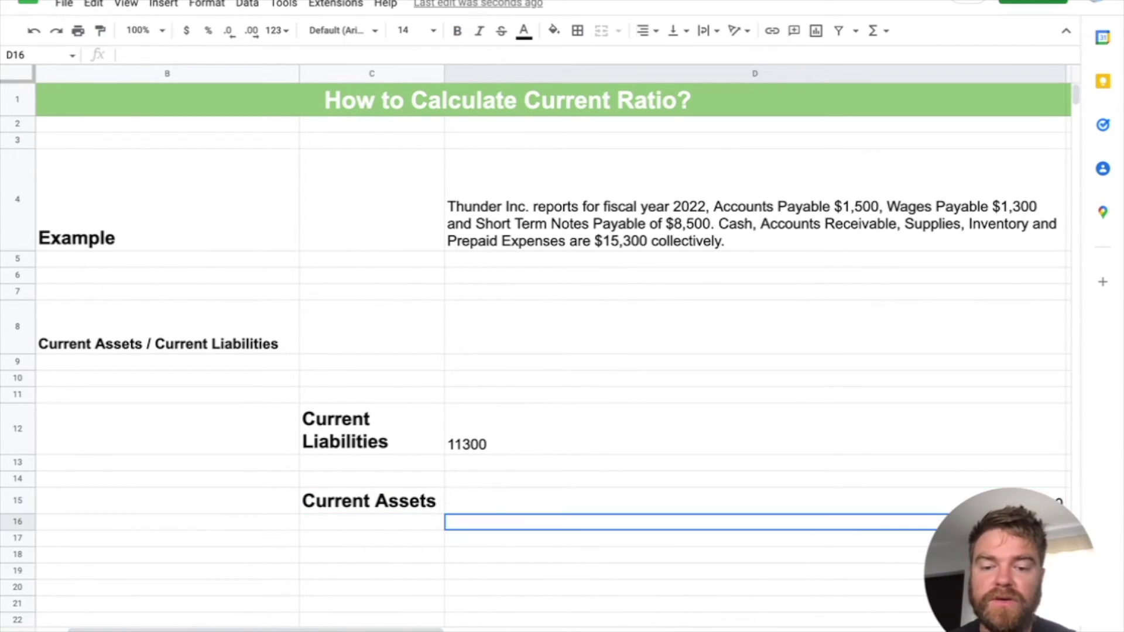
click(481, 507)
text($15,300)
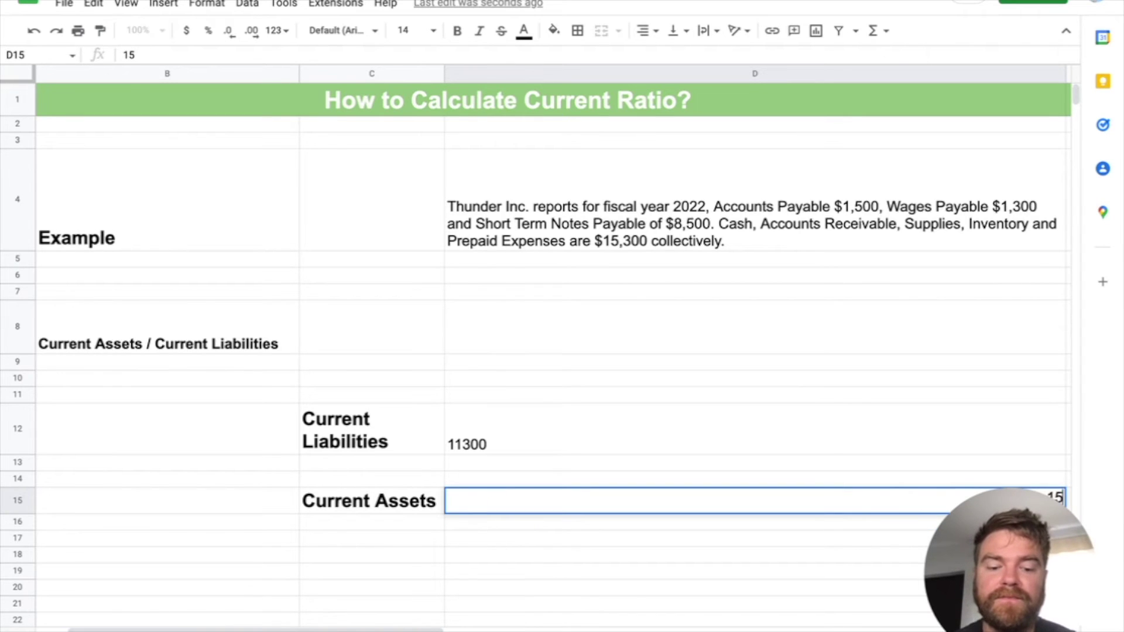
key(Return)
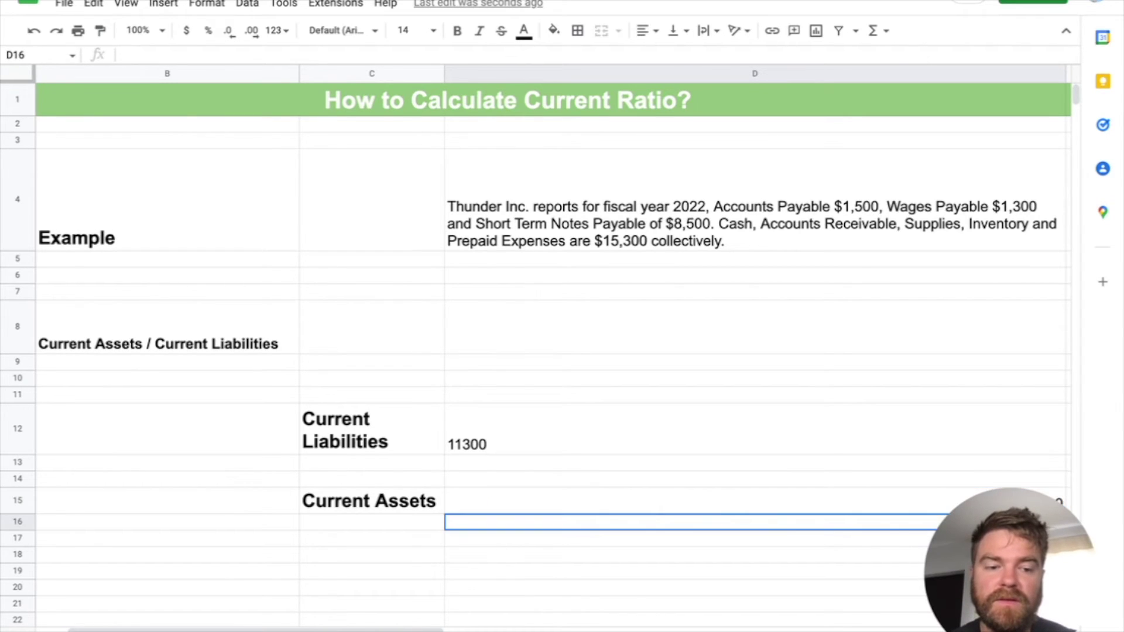
click(523, 501)
click(647, 31)
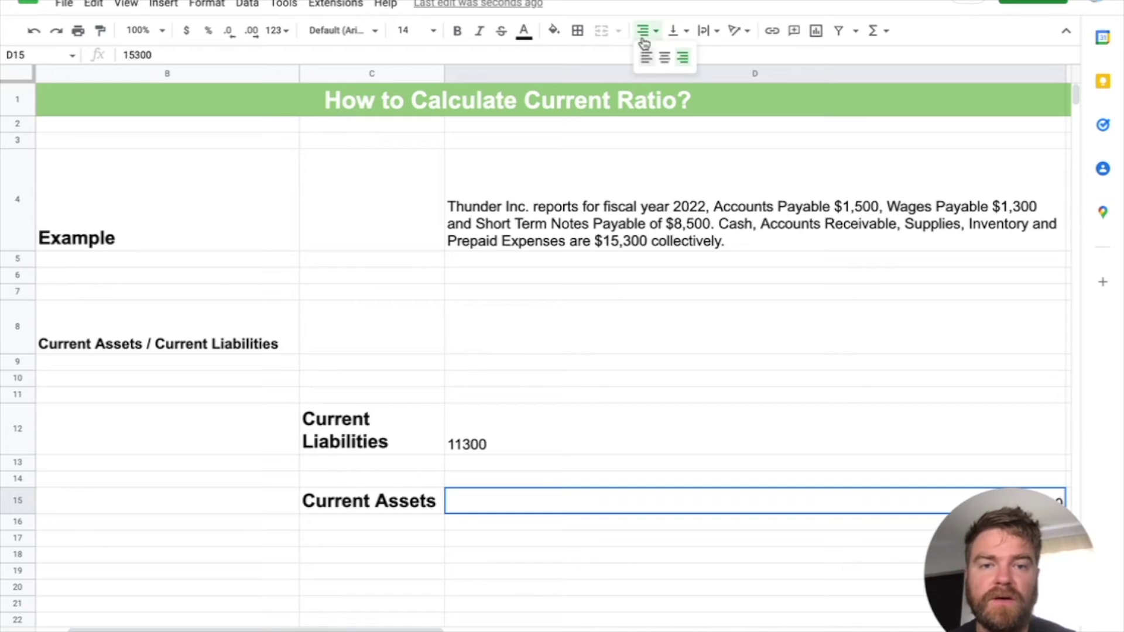
click(646, 57)
click(481, 539)
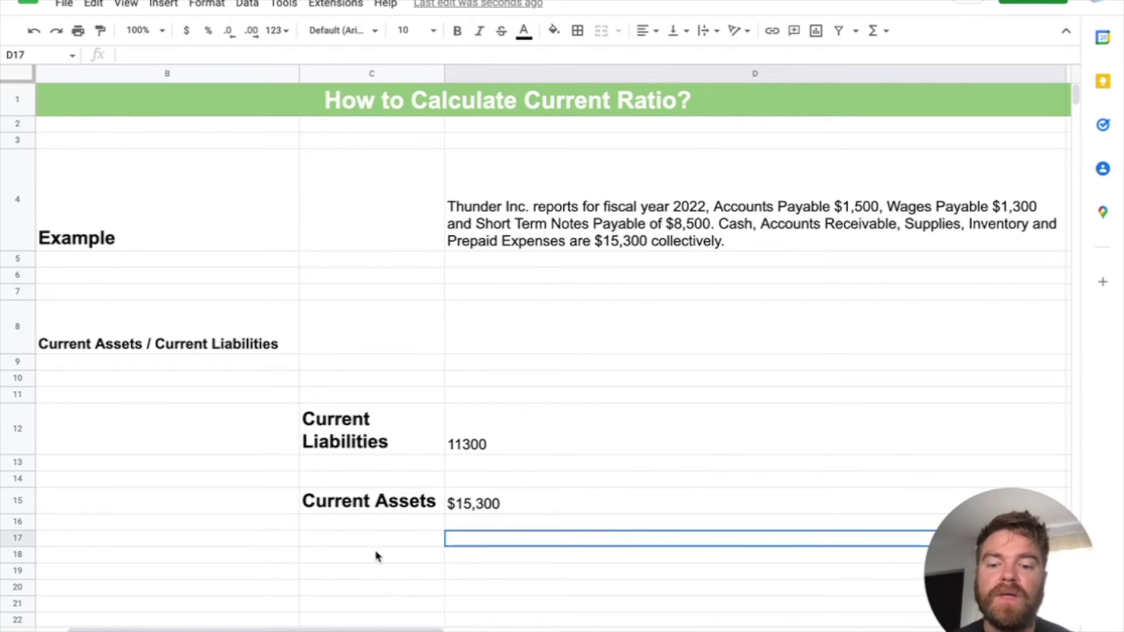
click(343, 555)
Step: Label C18 'Current Ratio' and enter =D15/D12 beside it
text(Current Ratio)
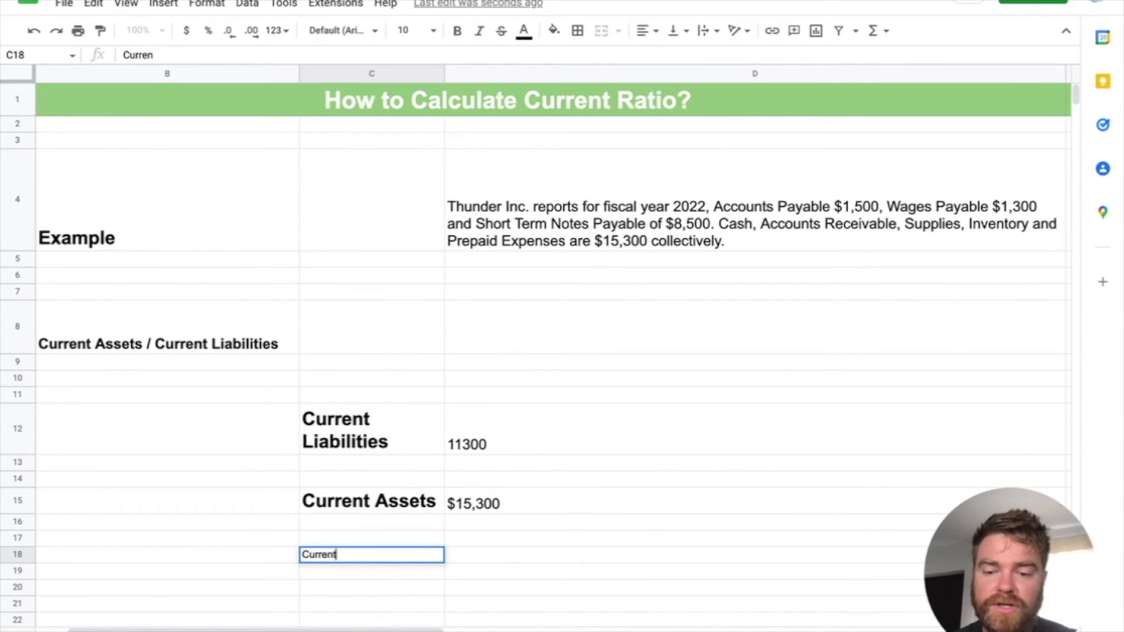
key(Tab)
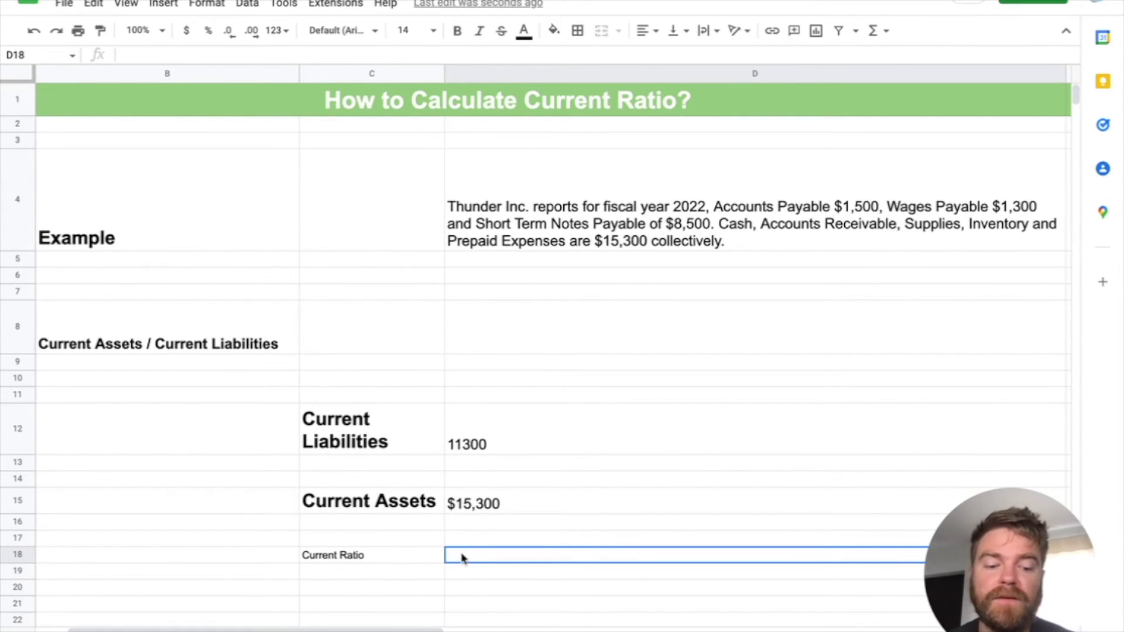
text(=)
click(491, 504)
text(/)
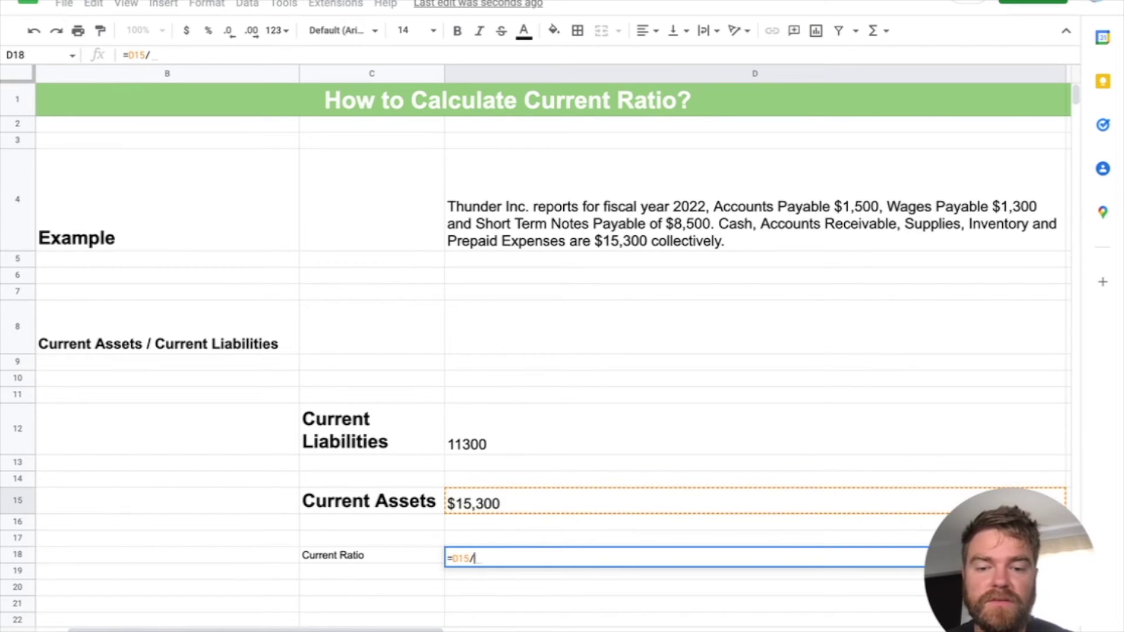
click(506, 443)
key(Return)
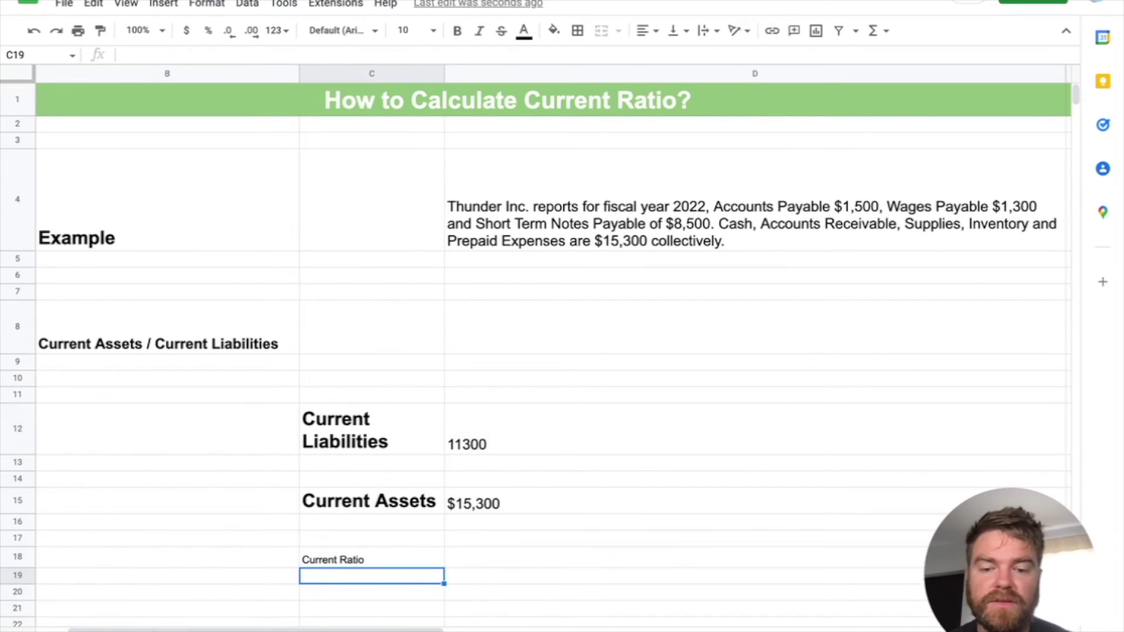
Step: Copy the Current Assets label style to Current Ratio and format the result as Number, showing 1.35
click(519, 559)
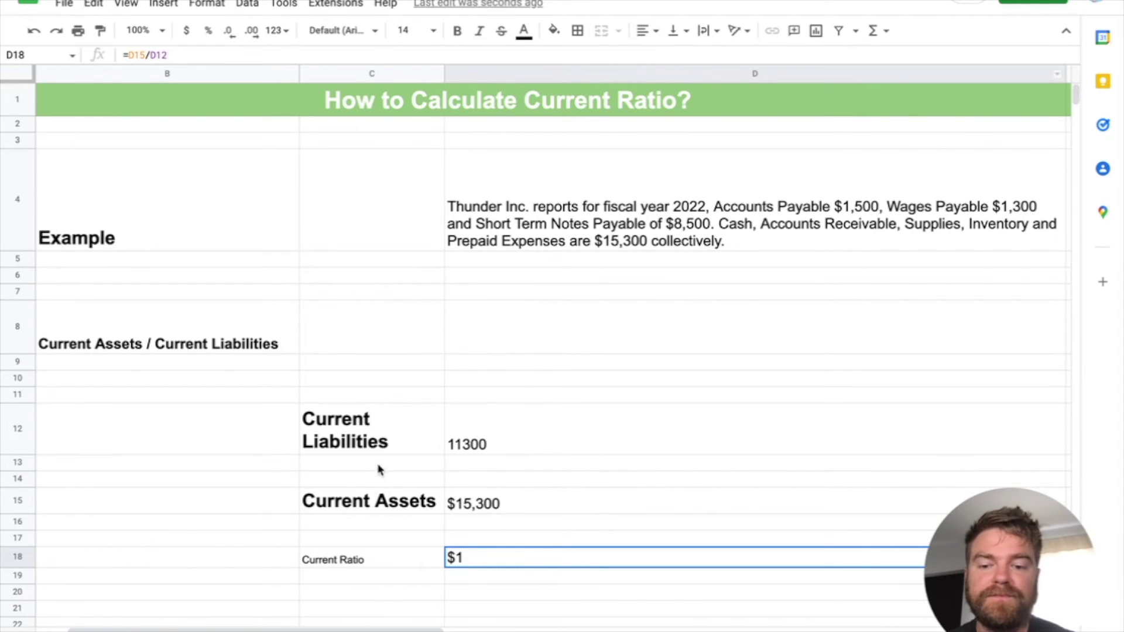
click(366, 498)
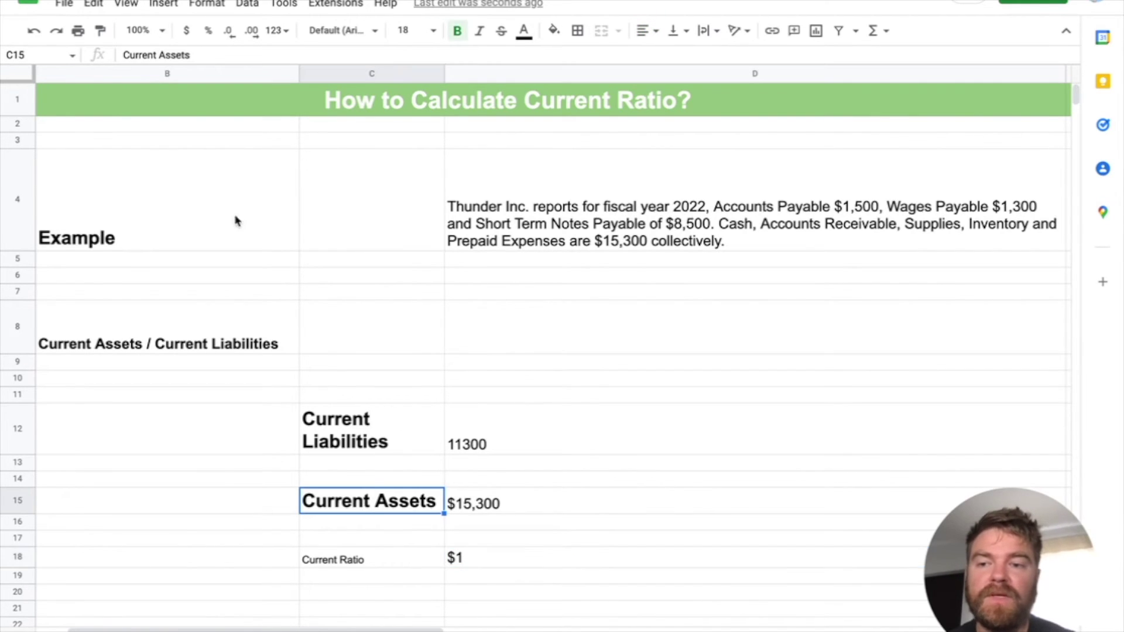
click(100, 31)
click(341, 559)
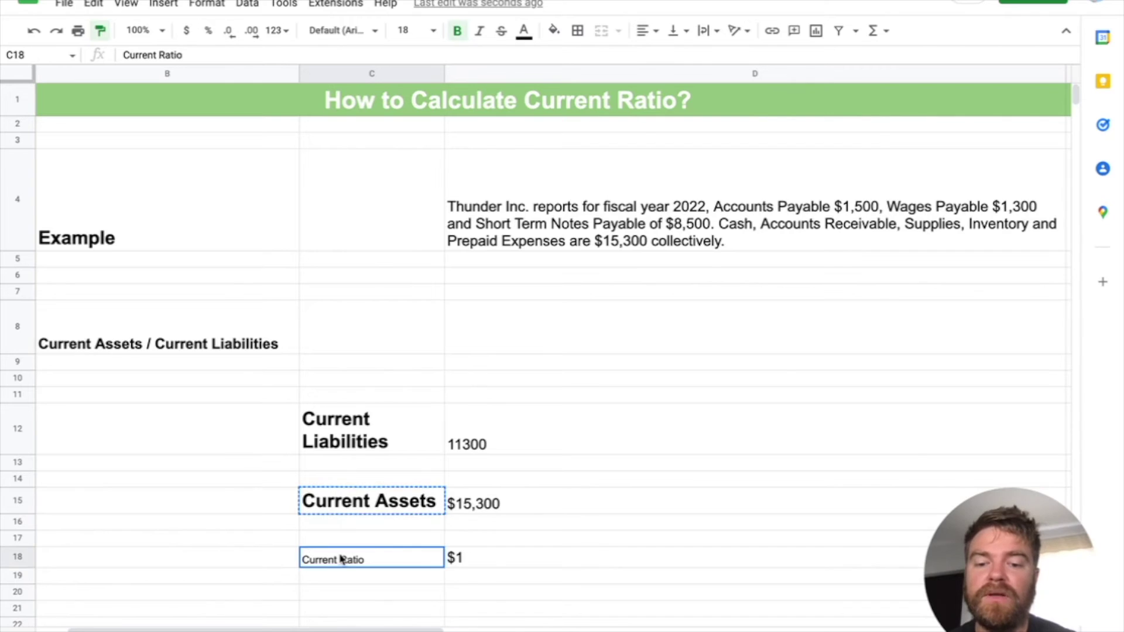
click(472, 560)
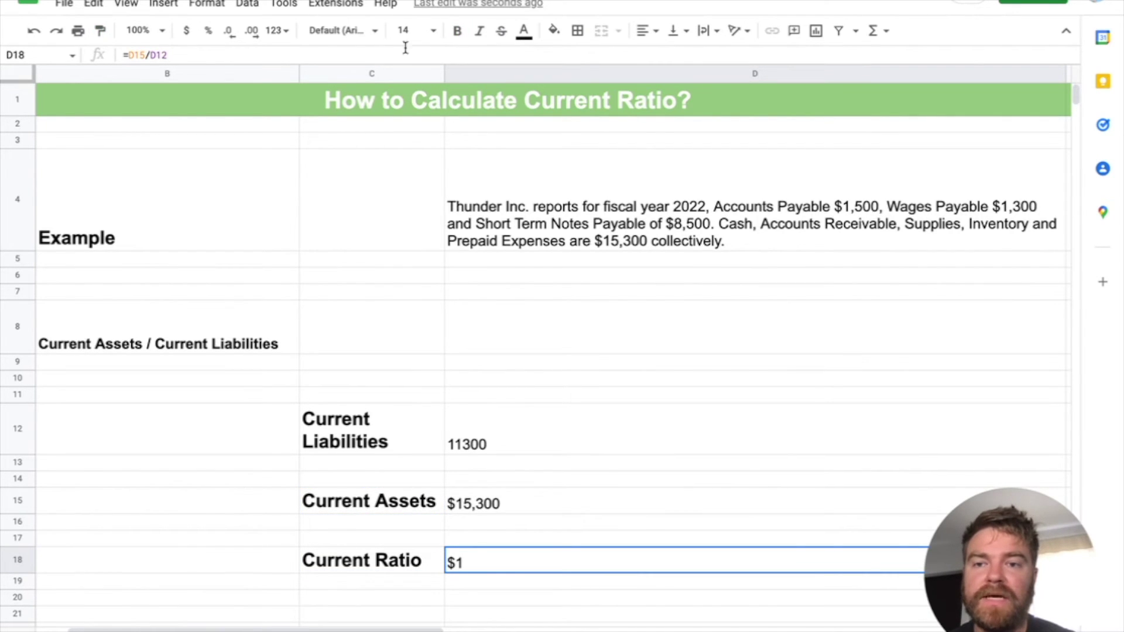
click(205, 6)
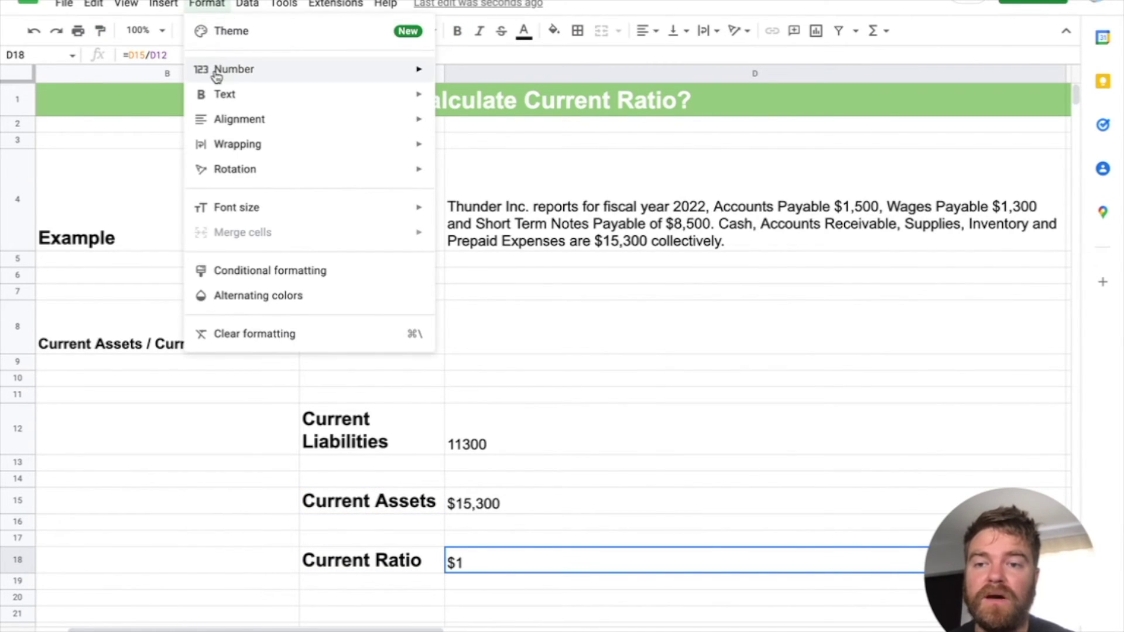
mouse_move(216, 74)
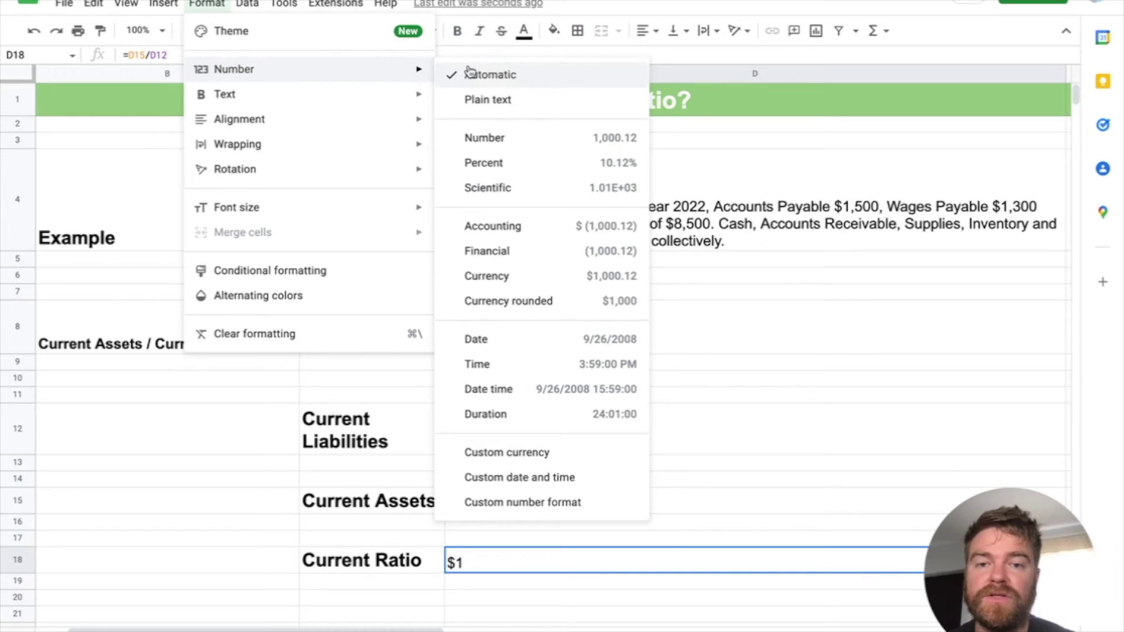
click(478, 139)
click(504, 525)
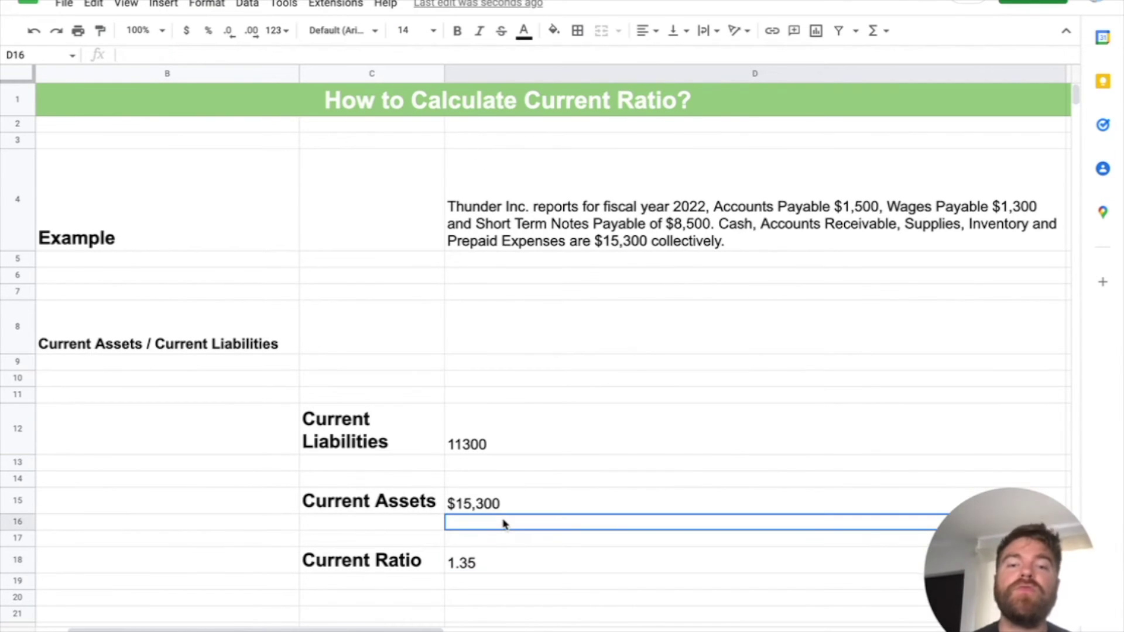